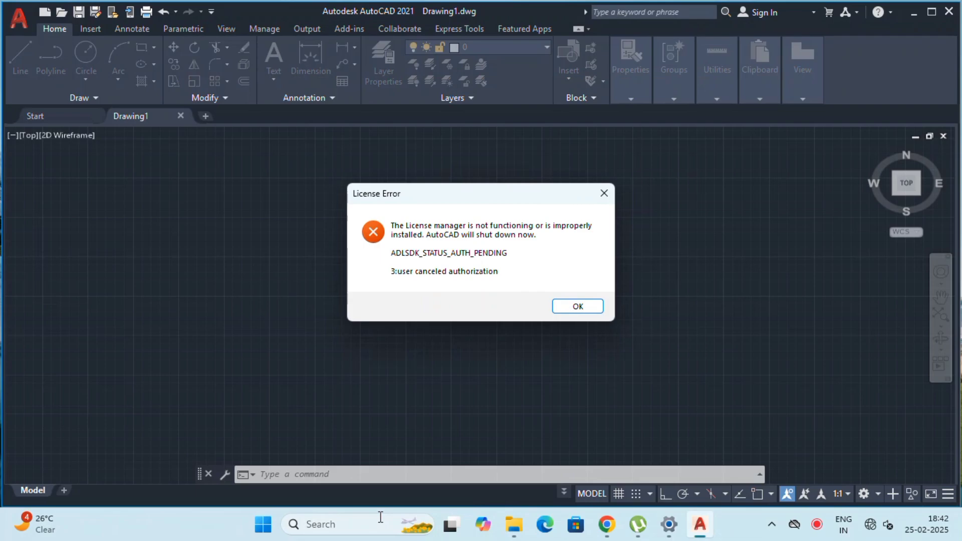
Step: Capture the AutoCAD License Error dialog as a screenshot with Snipping Tool
left_click(379, 524)
type("snip")
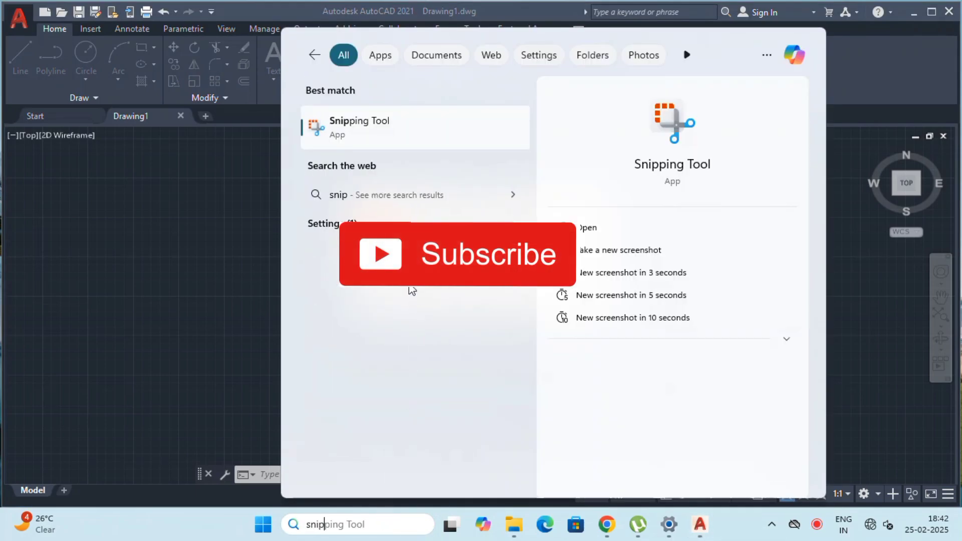
left_click(411, 126)
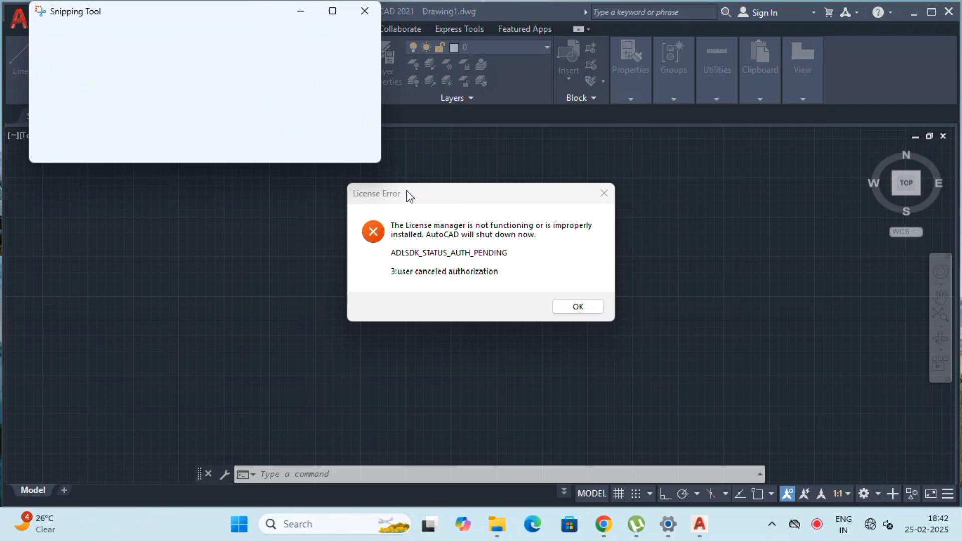
left_click(75, 42)
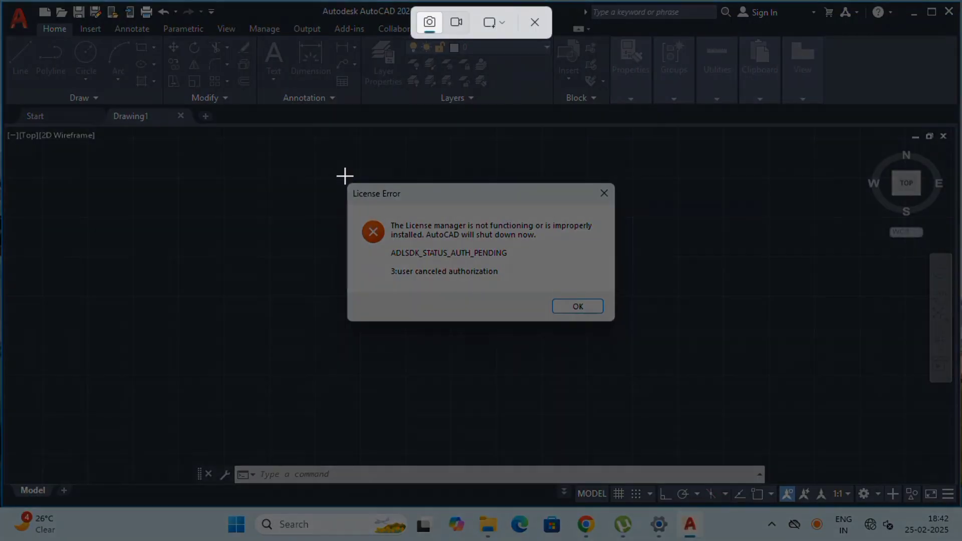
left_click_drag(342, 179, 619, 324)
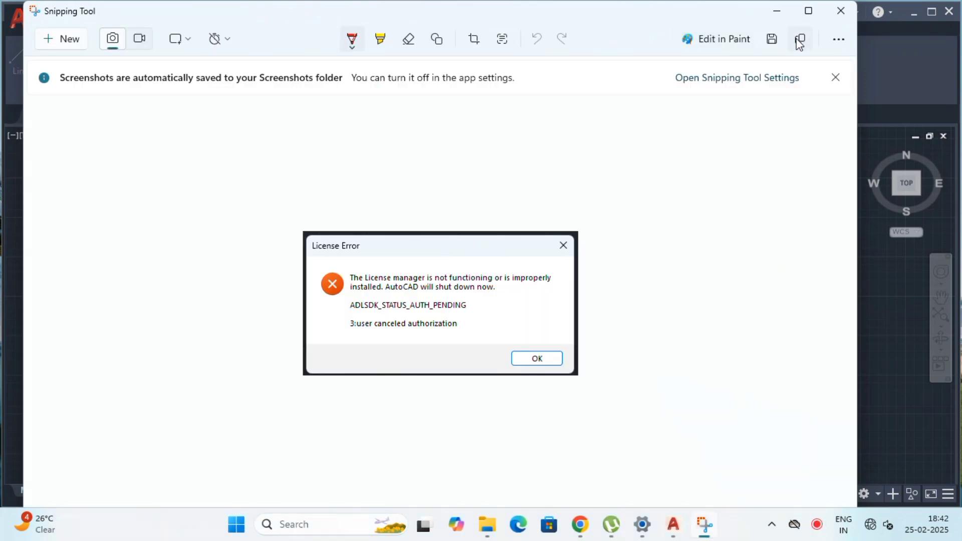
left_click(783, 10)
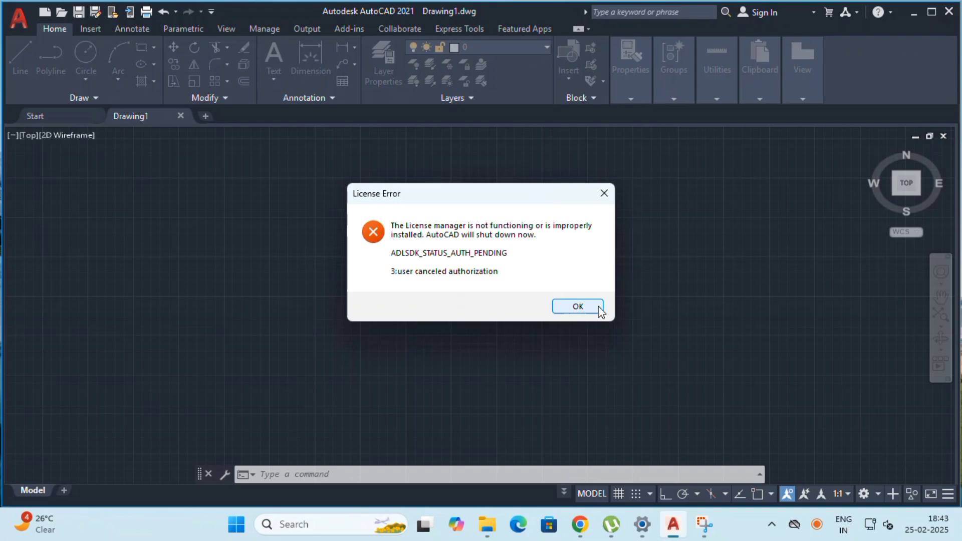
Step: Acknowledge the license error so AutoCAD shuts down, then refresh the desktop
left_click(577, 307)
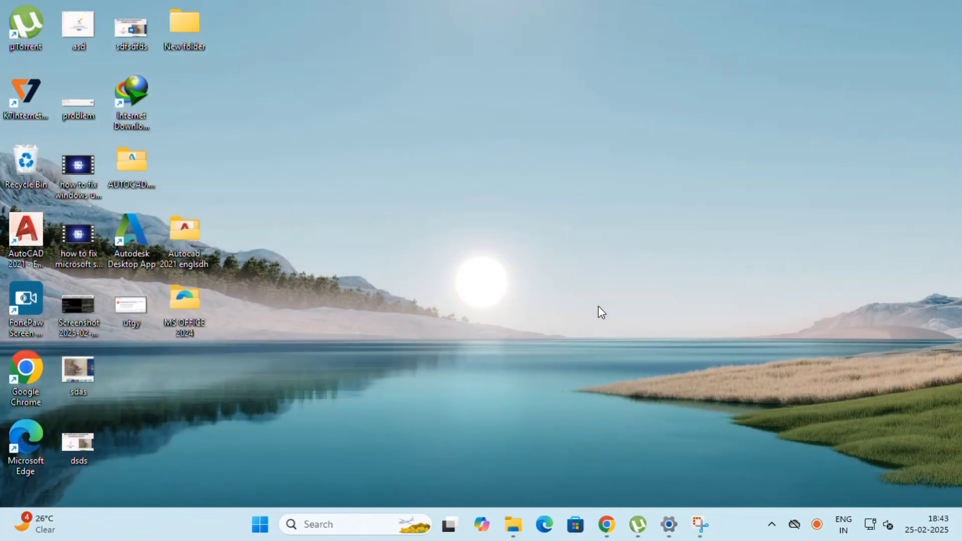
right_click(617, 165)
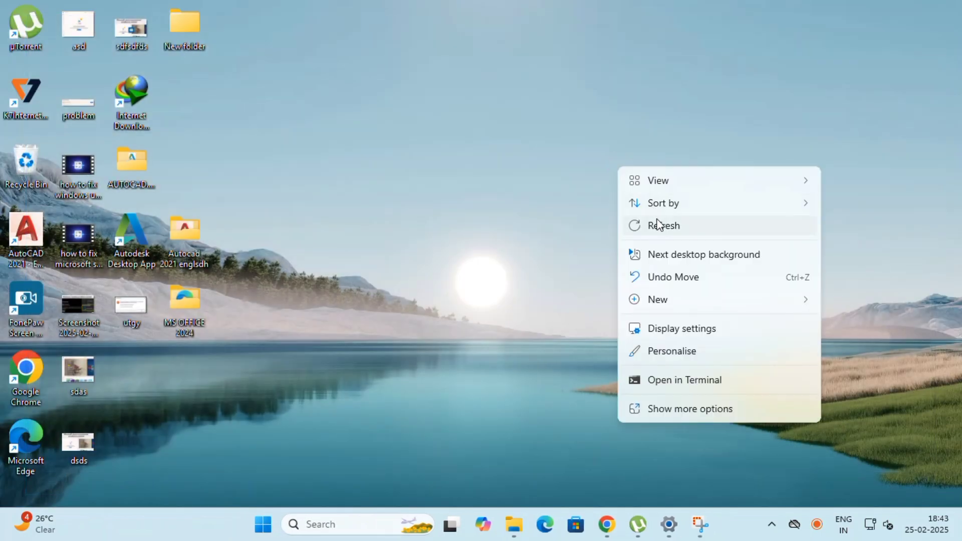
left_click(651, 223)
mouse_move(606, 524)
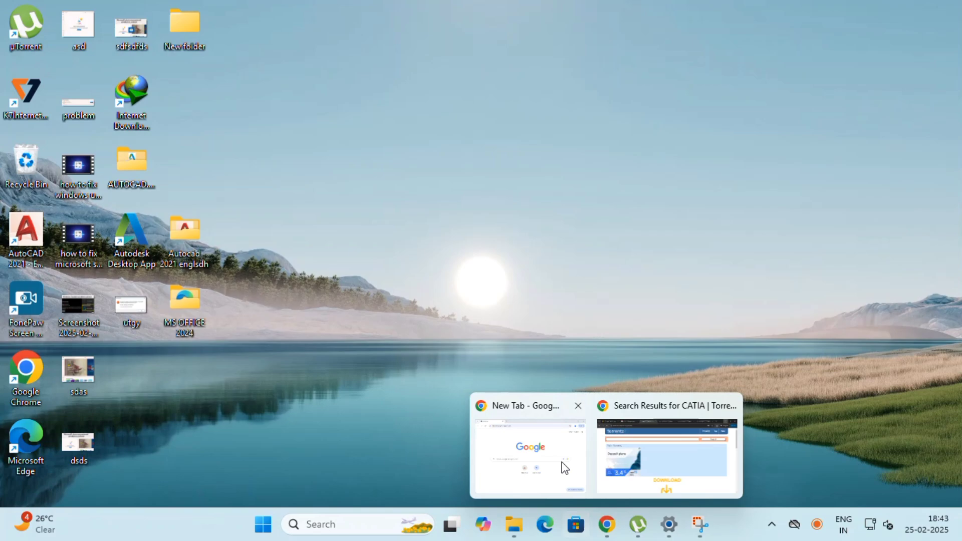
Step: Maximize the Chrome window and run a Google search for 'autocad'
left_click(560, 461)
double_click(609, 25)
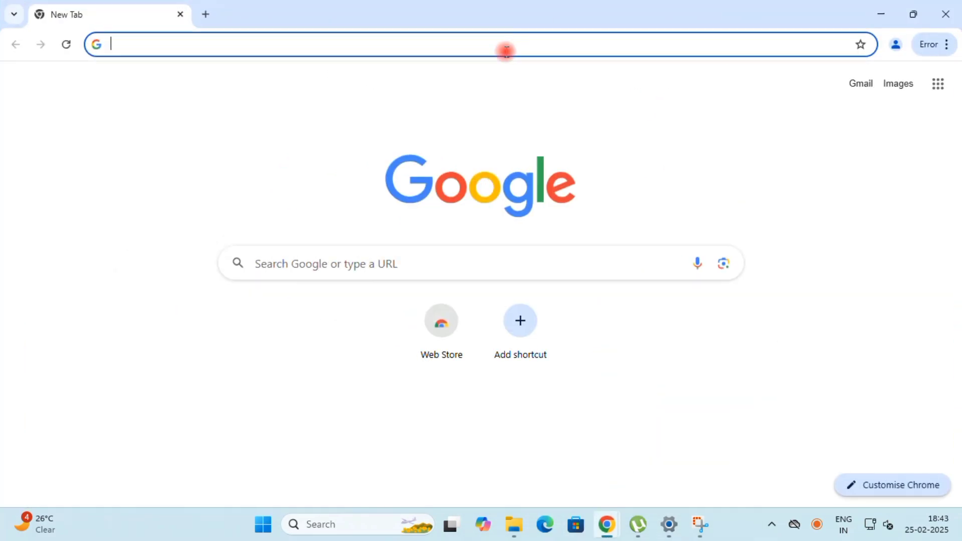
type("autoca")
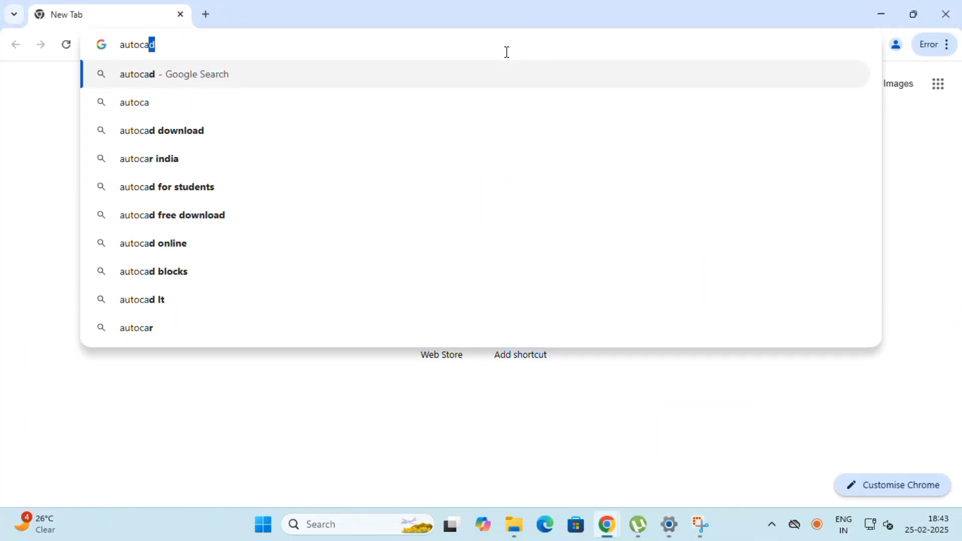
type("d")
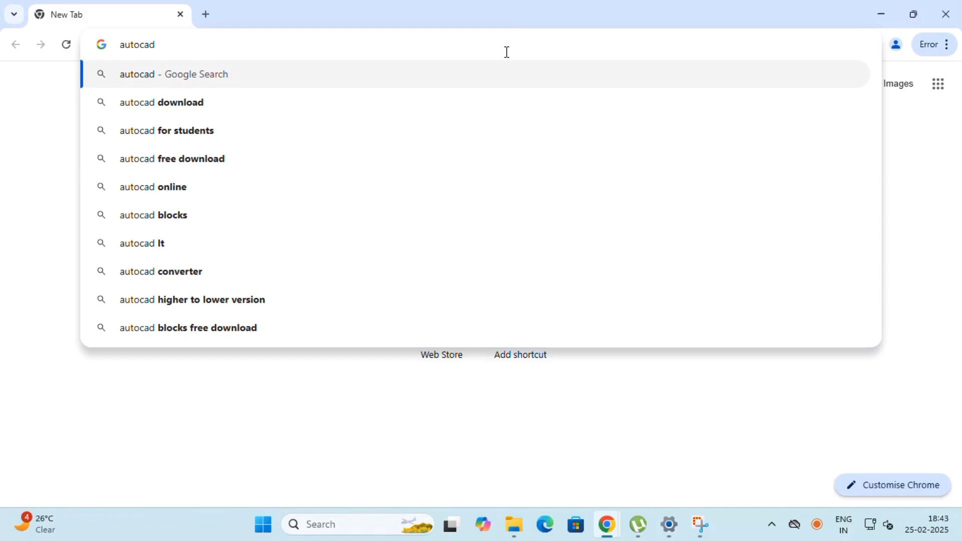
key("Return")
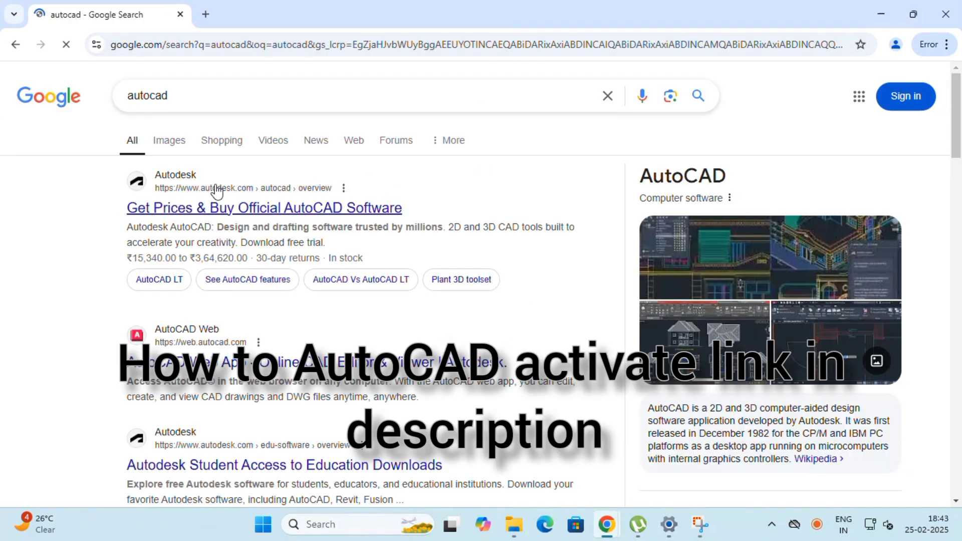
Step: Open the official Autodesk AutoCAD page from the search results
left_click(216, 190)
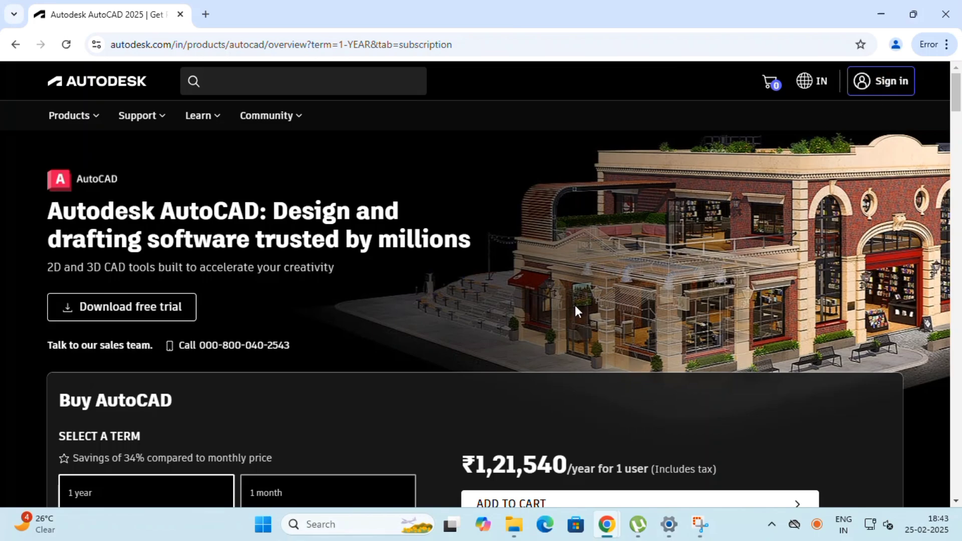
scroll(575, 305, "down", 2)
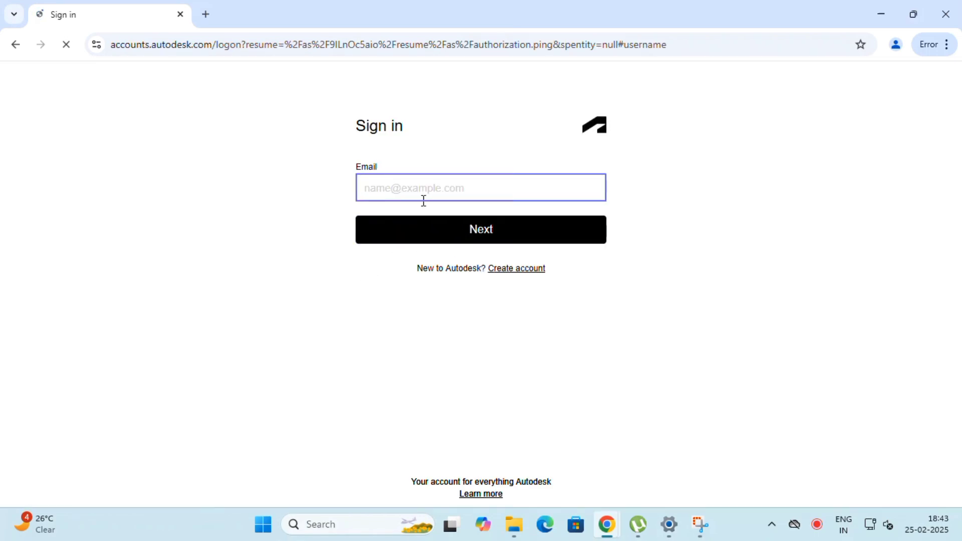
Step: Enter an email address on the Autodesk sign-in page and select its text
left_click(422, 188)
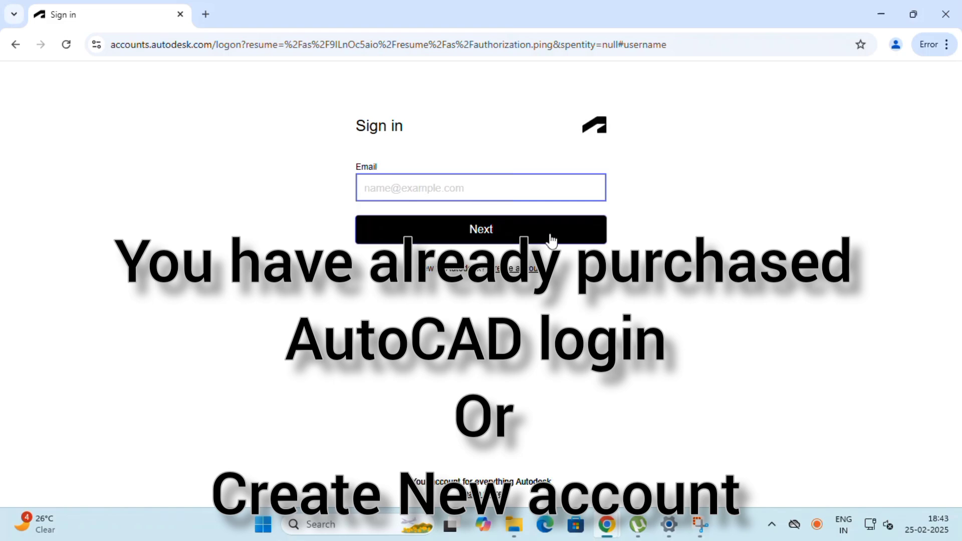
left_click(622, 232)
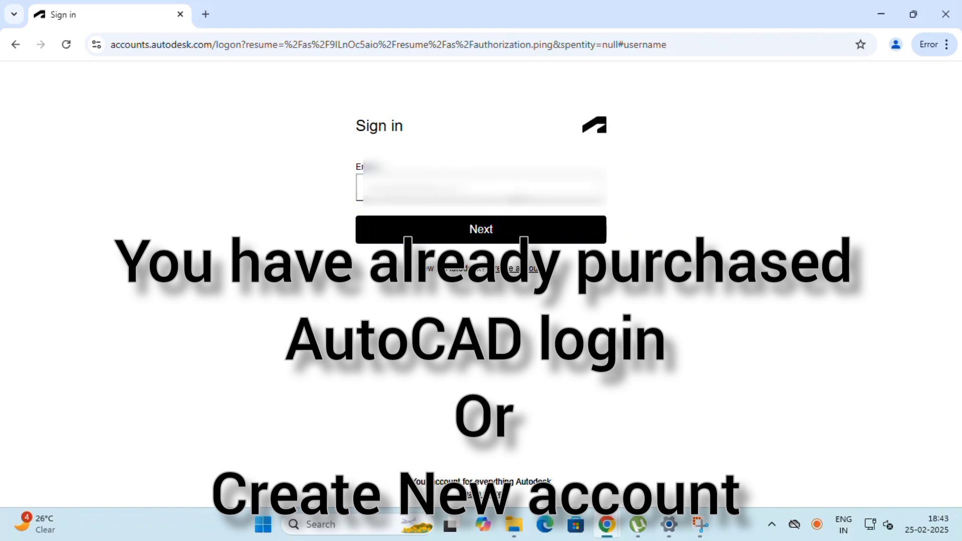
left_click(516, 193)
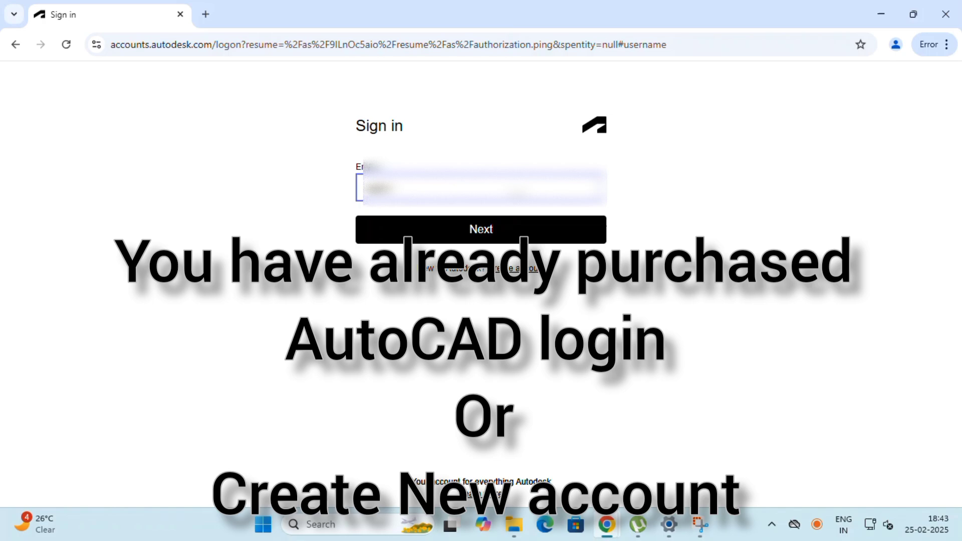
type("usernamea")
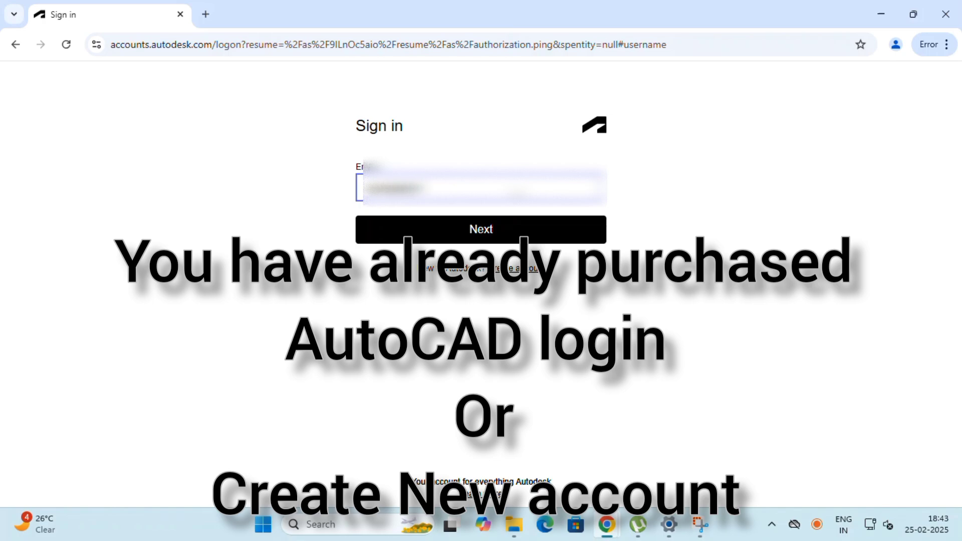
left_click_drag(439, 188, 339, 188)
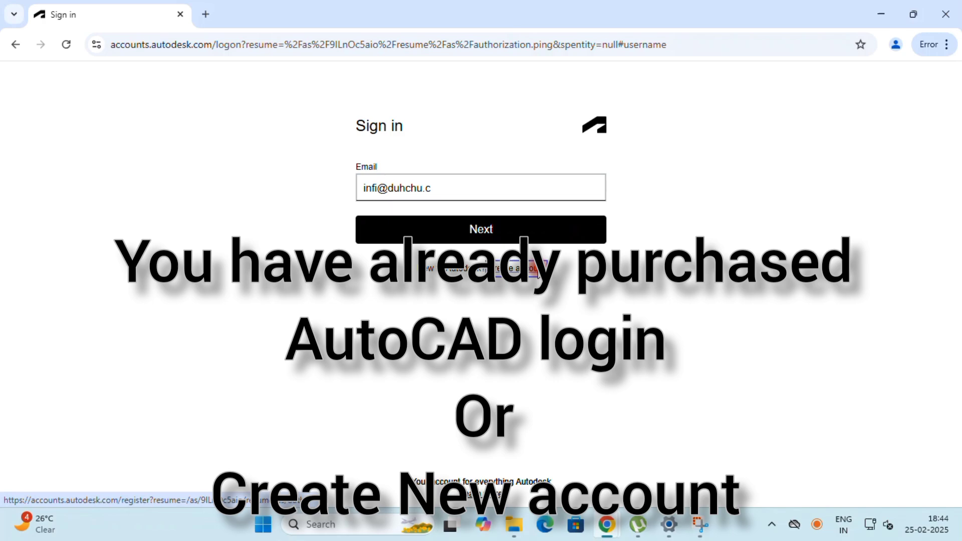
Step: Start the Create account form, agree to the terms, then return to the AutoCAD page
left_click(538, 271)
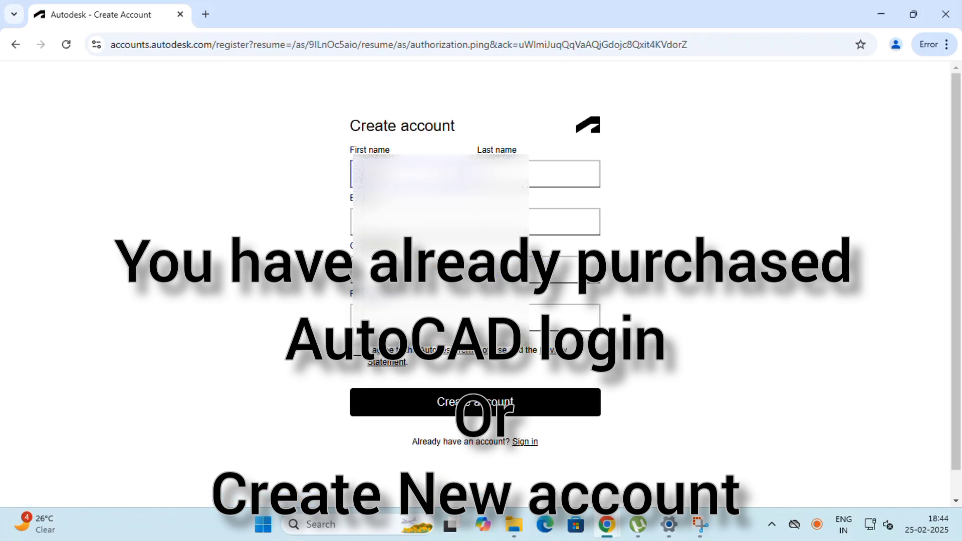
left_click(357, 351)
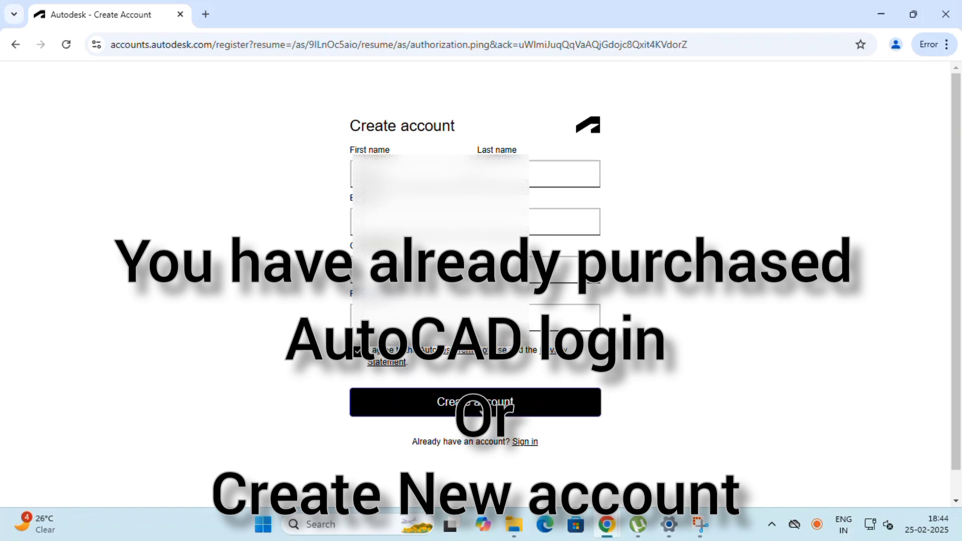
left_click(12, 45)
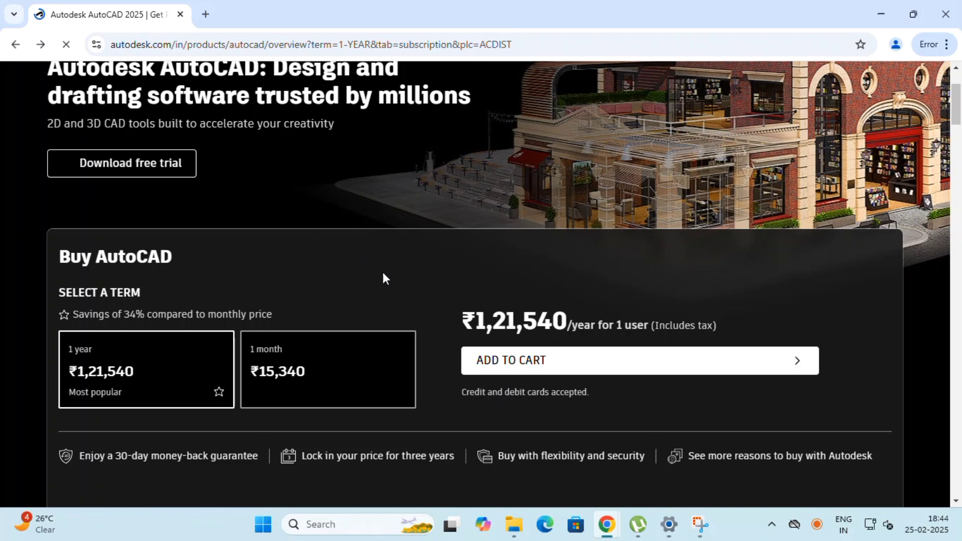
Step: Add the yearly AutoCAD subscription to the cart and submit the Autodesk account sign-in
left_click(531, 363)
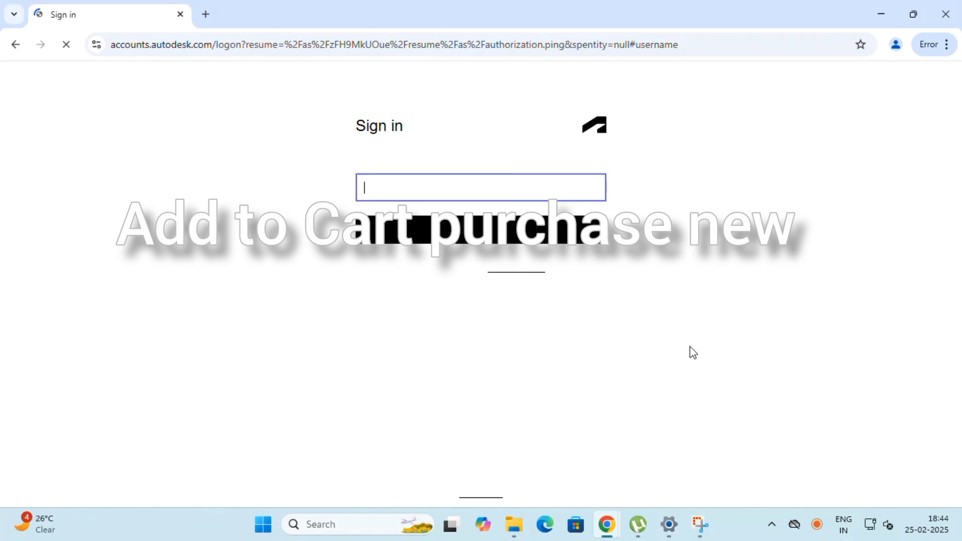
left_click(402, 185)
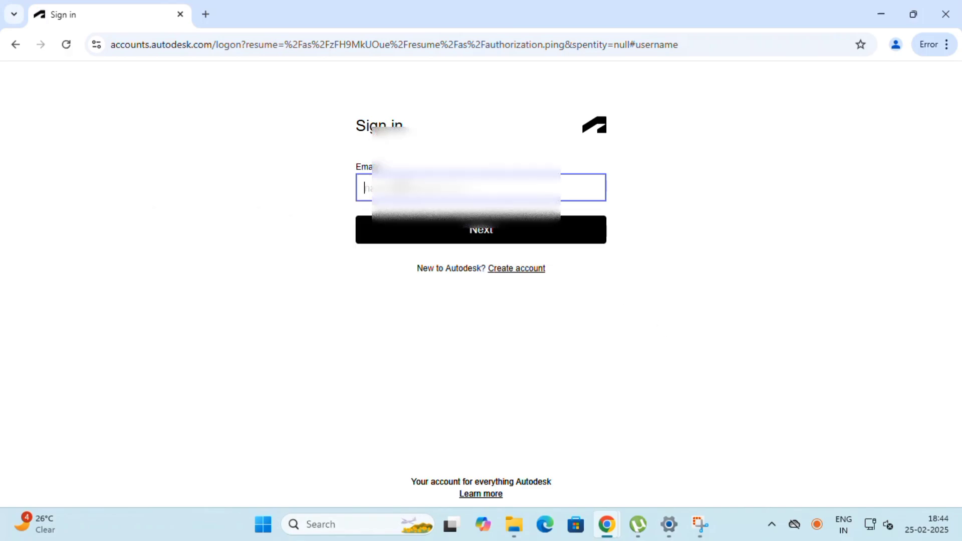
type("in")
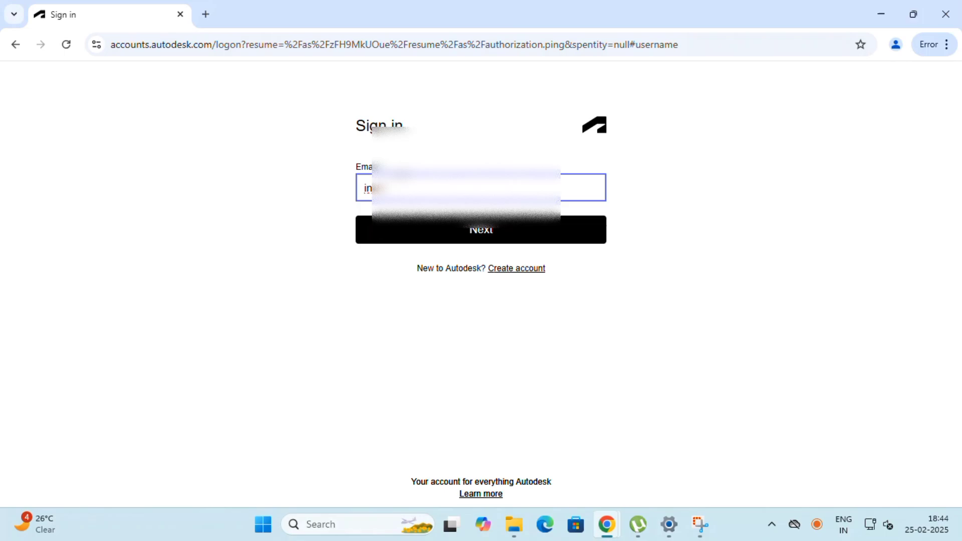
type("form")
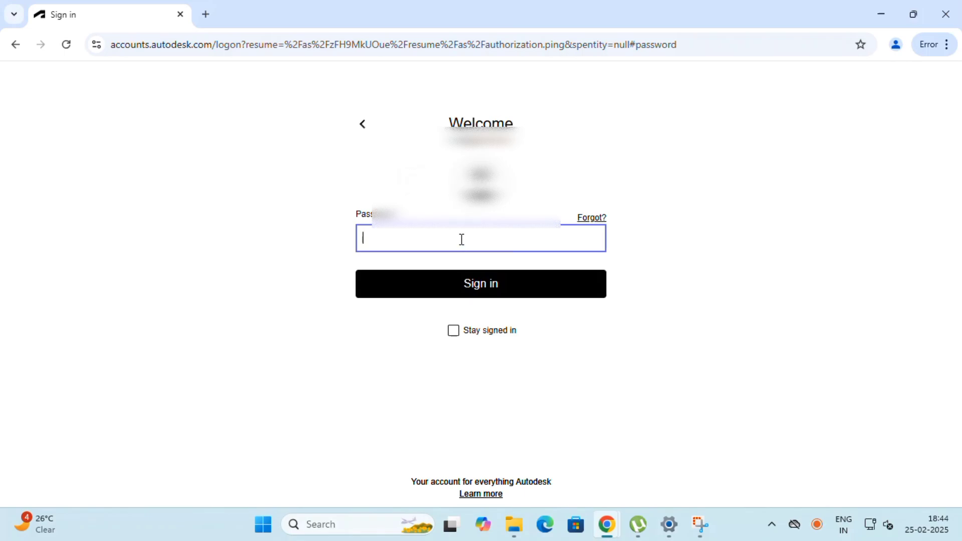
type("••")
left_click(529, 300)
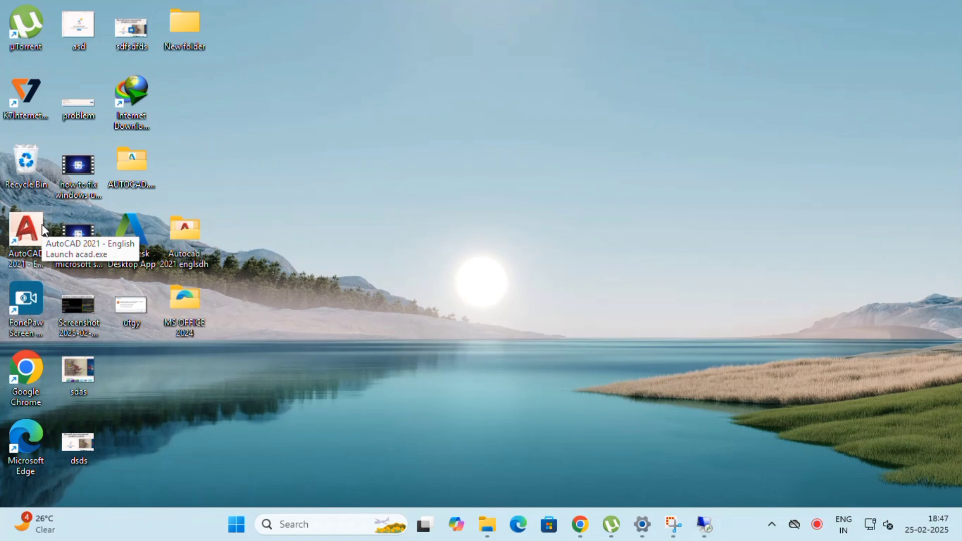
Step: Launch AutoCAD 2021 from its desktop shortcut to reach the licensing dialog
left_click(43, 230)
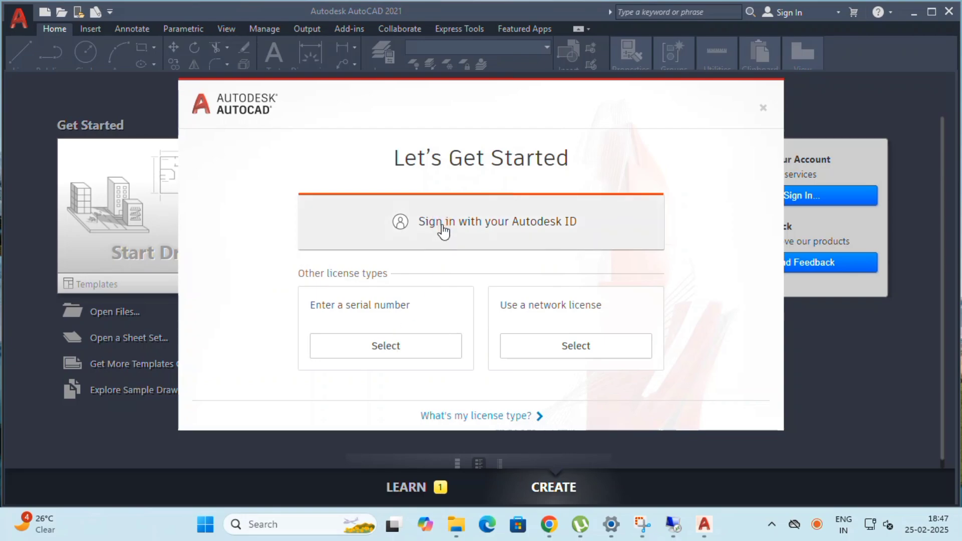
Step: Choose Autodesk ID sign-in licensing and enter the account email
left_click(441, 226)
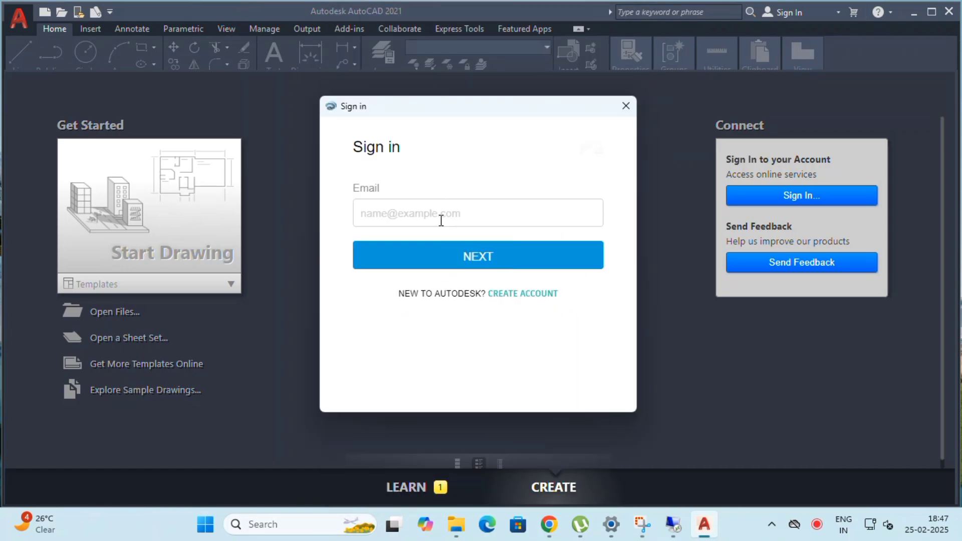
left_click(440, 219)
type("sa")
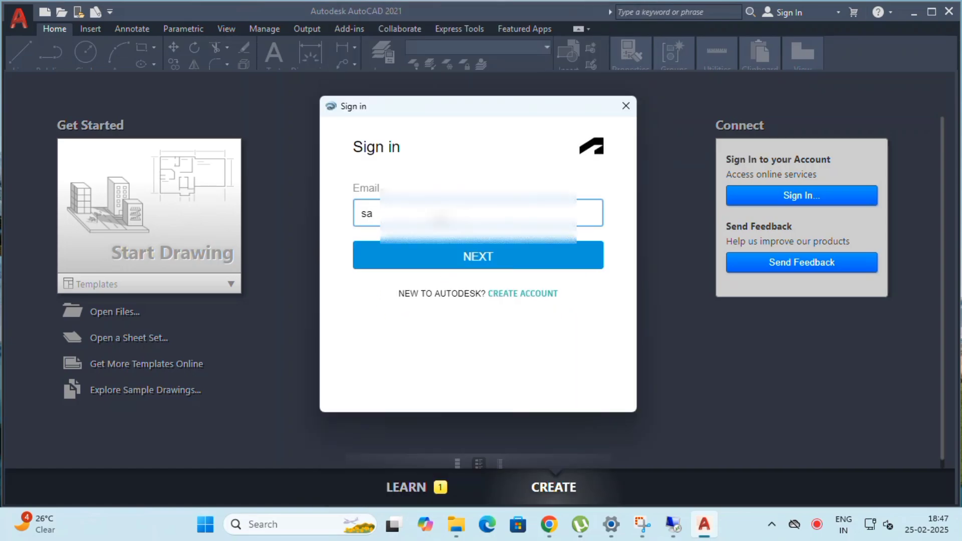
key("BackSpace")
key("BackSpace")
type("infi")
type("@")
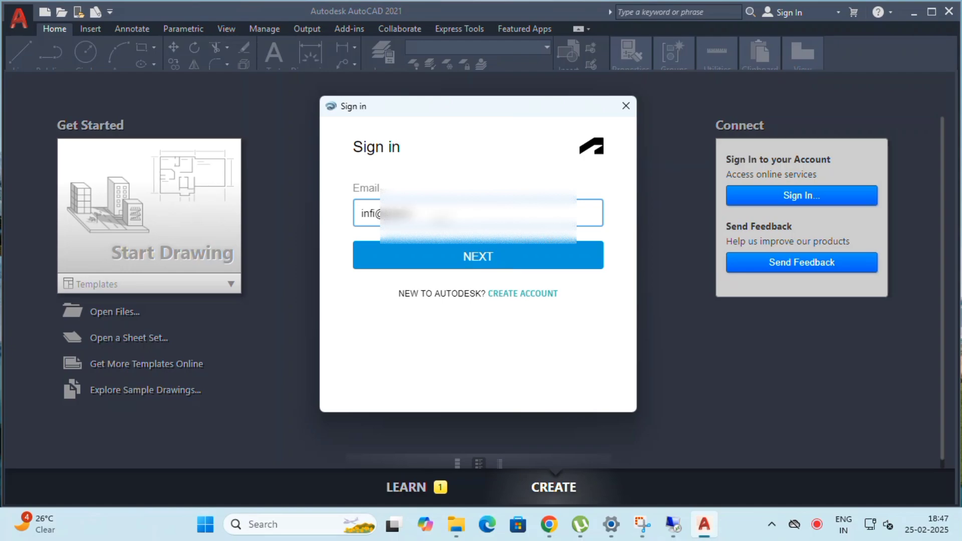
key("Return")
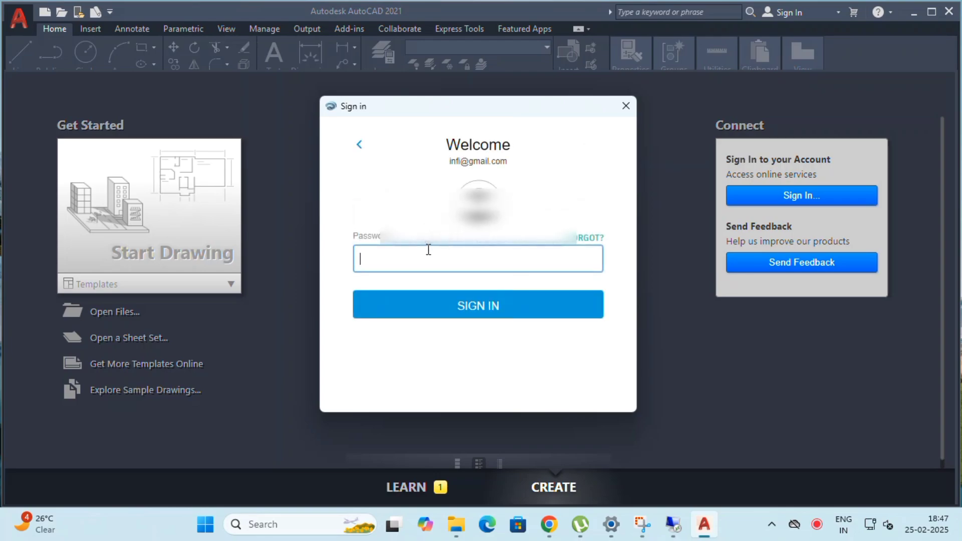
Step: Enter the account password, then abandon the sign-in window, triggering the License Error
left_click(429, 252)
type("••••")
type("••••••")
left_click(565, 336)
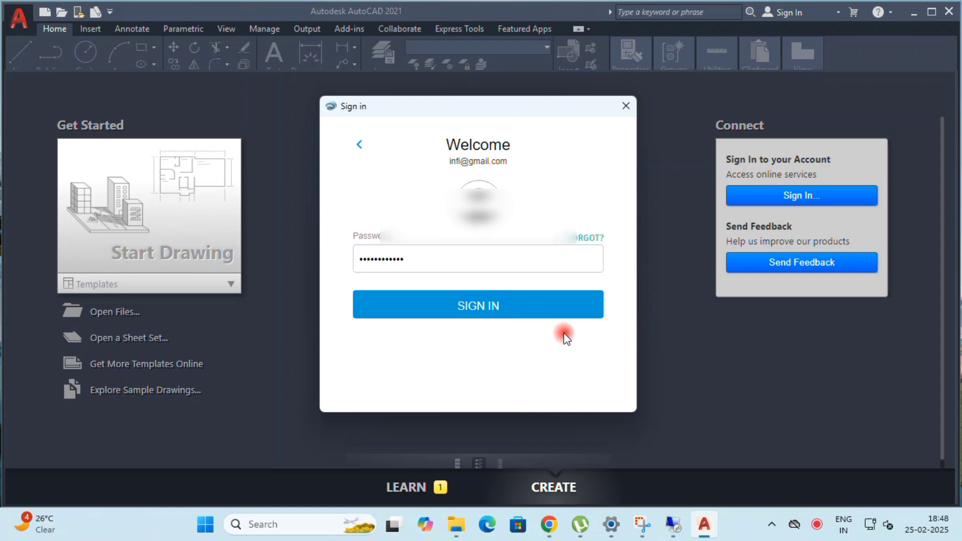
left_click(630, 103)
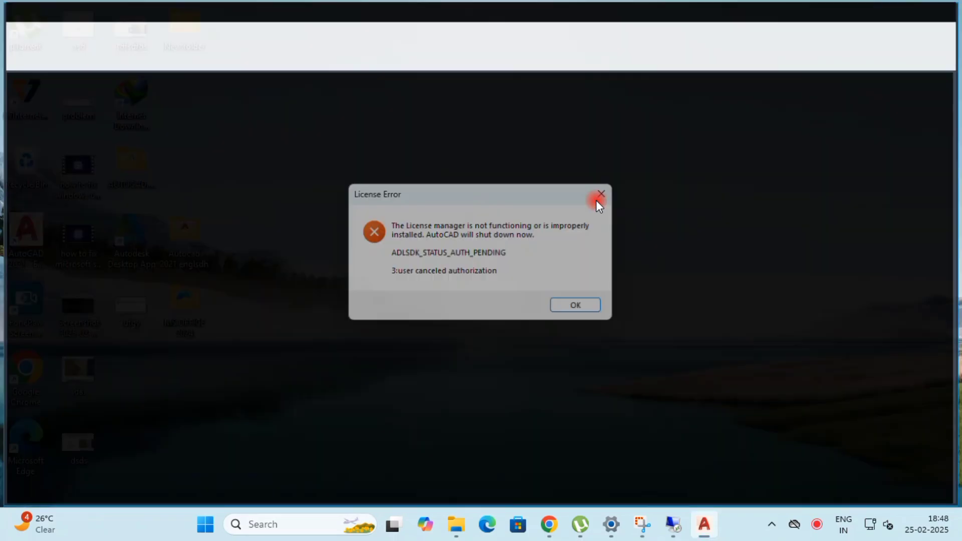
Step: Dismiss the license error message and close the desktop context menu
left_click(600, 196)
right_click(620, 159)
left_click(679, 219)
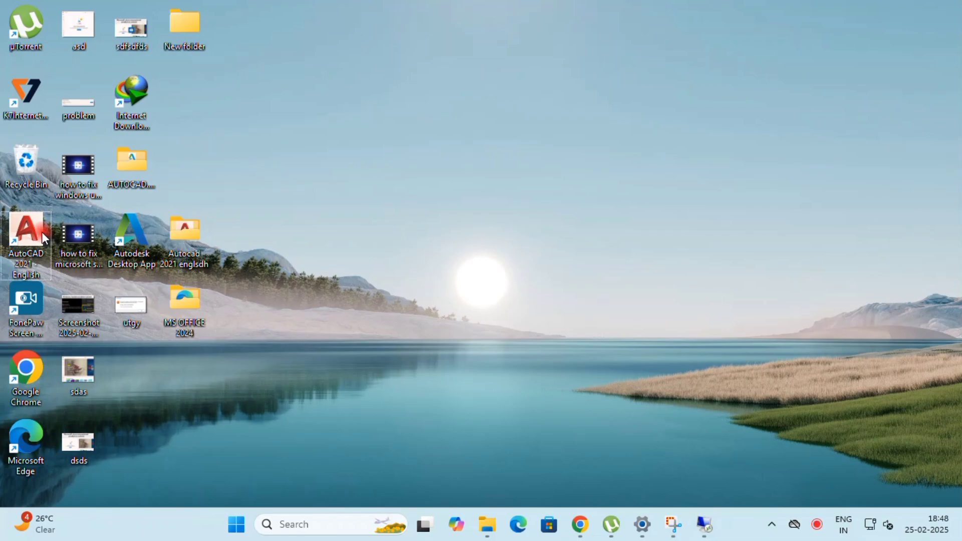
Step: Reach AutoCAD's install folder from the shortcut and launch acad.exe directly
right_click(61, 218)
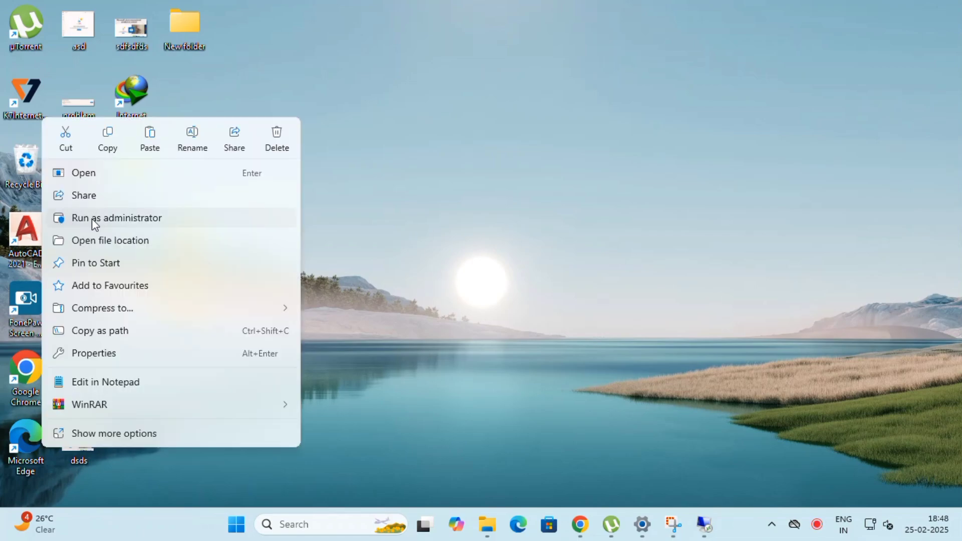
left_click(125, 240)
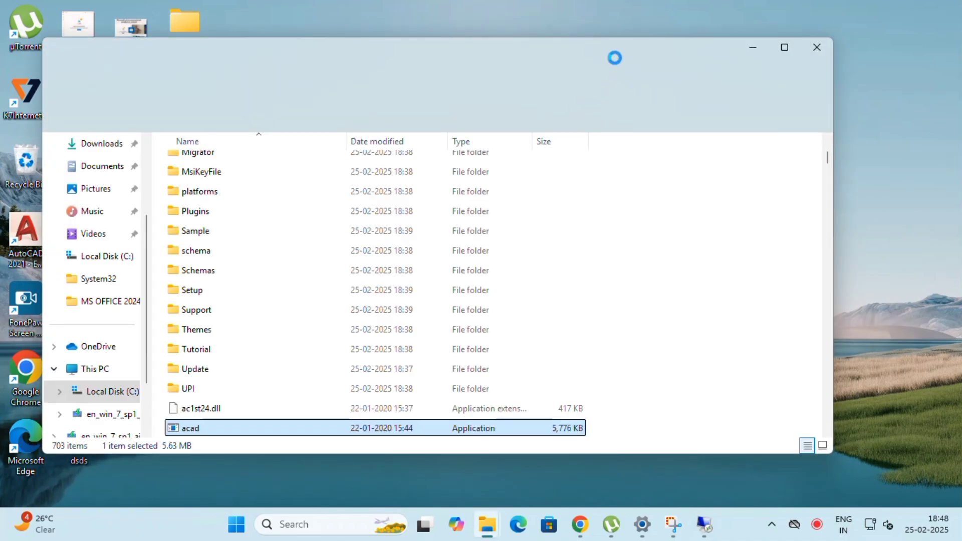
double_click(615, 50)
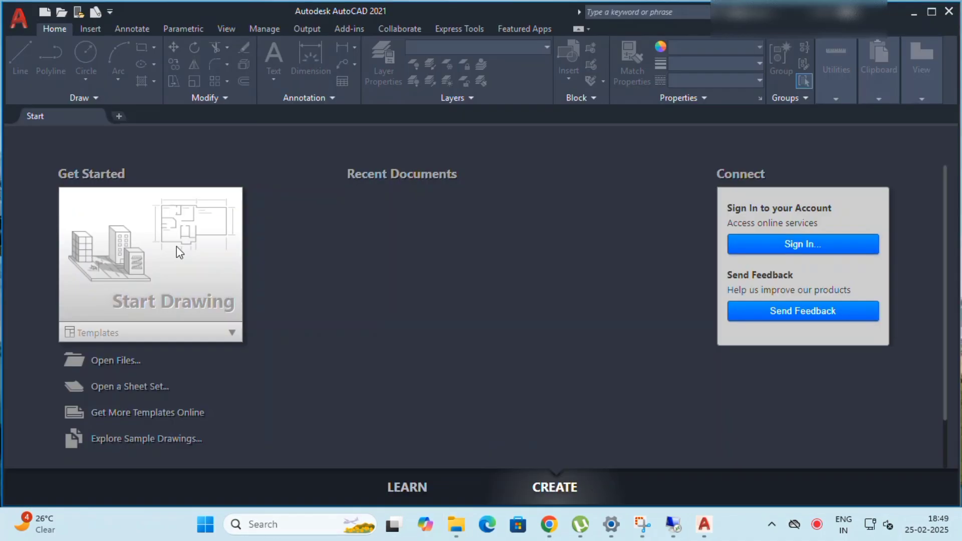
Step: Start a new blank drawing and draw a circle left of canvas centre
left_click(176, 246)
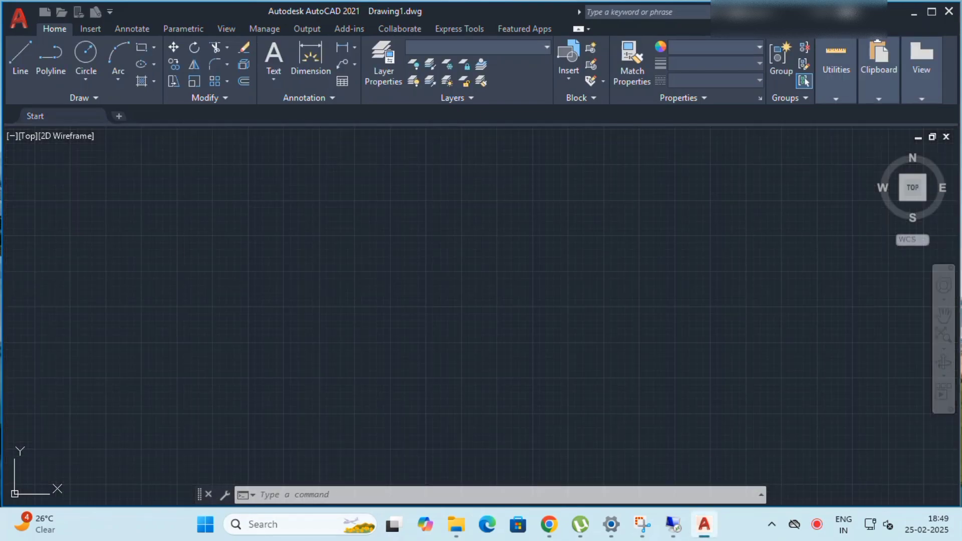
left_click(86, 55)
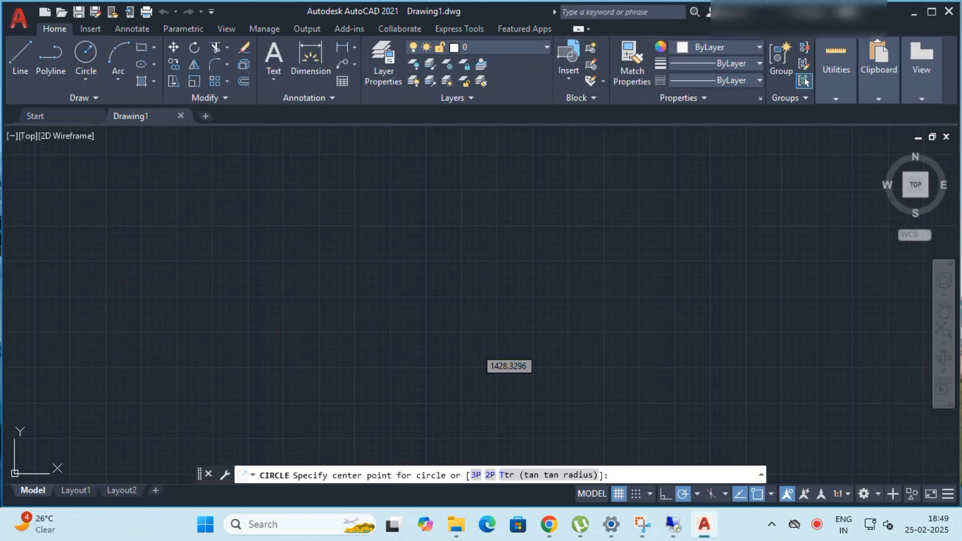
left_click(229, 308)
left_click(295, 361)
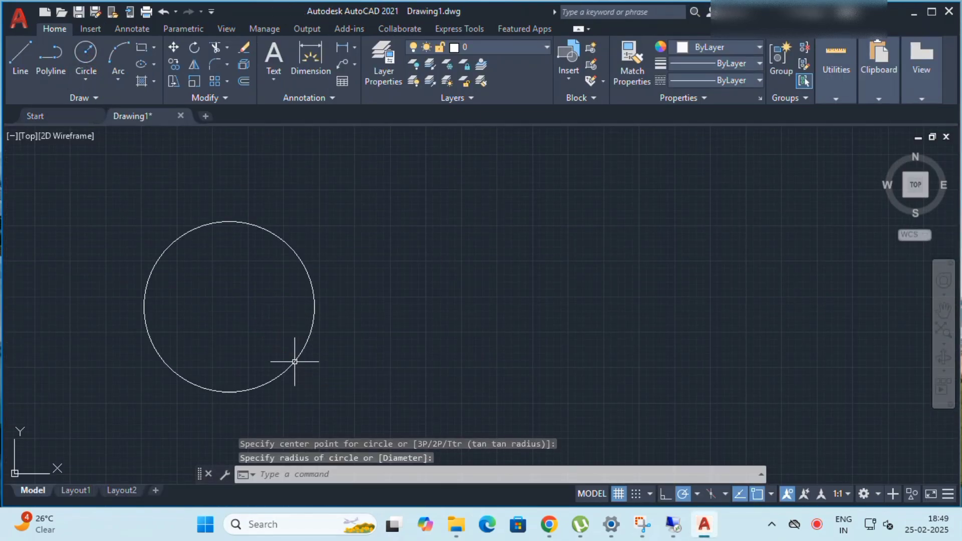